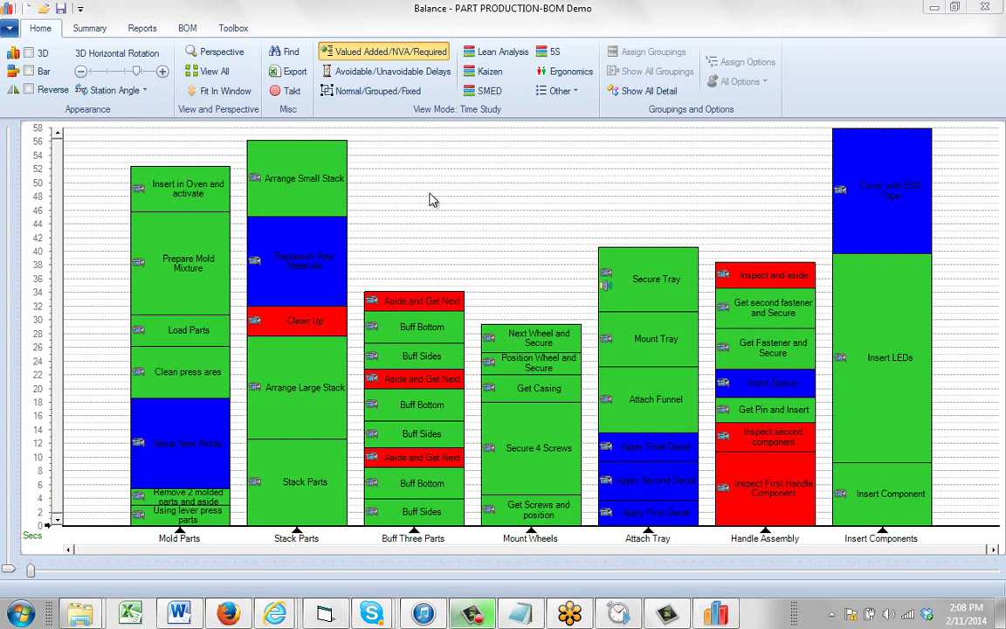
Step: Show the Summary ribbon tools above the PART PRODUCTION-BOM Demo station balance chart
click(88, 30)
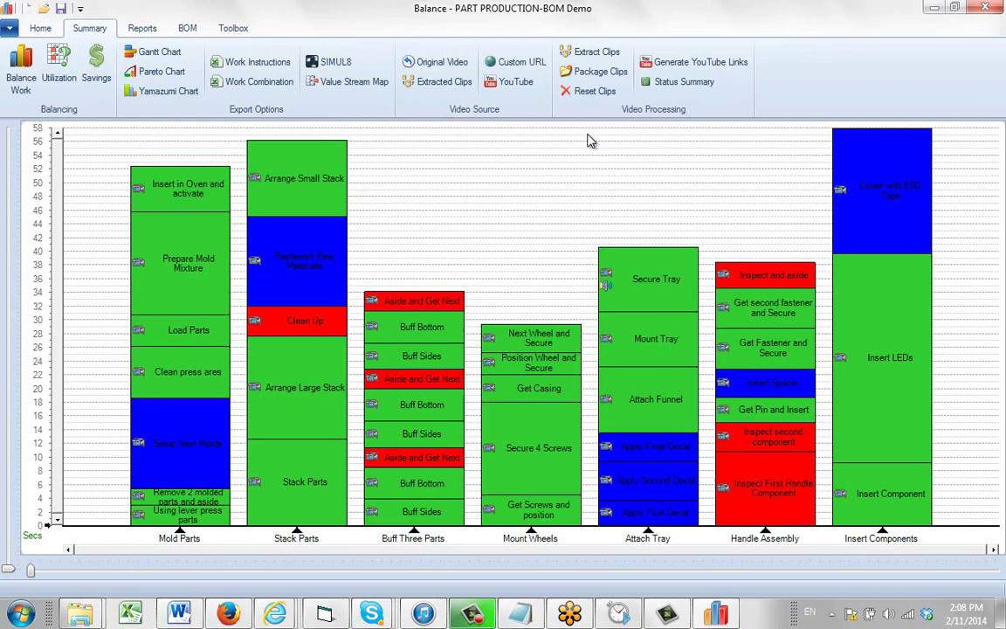
Step: Verify every clip's custom URL in the Status Summary table
click(675, 82)
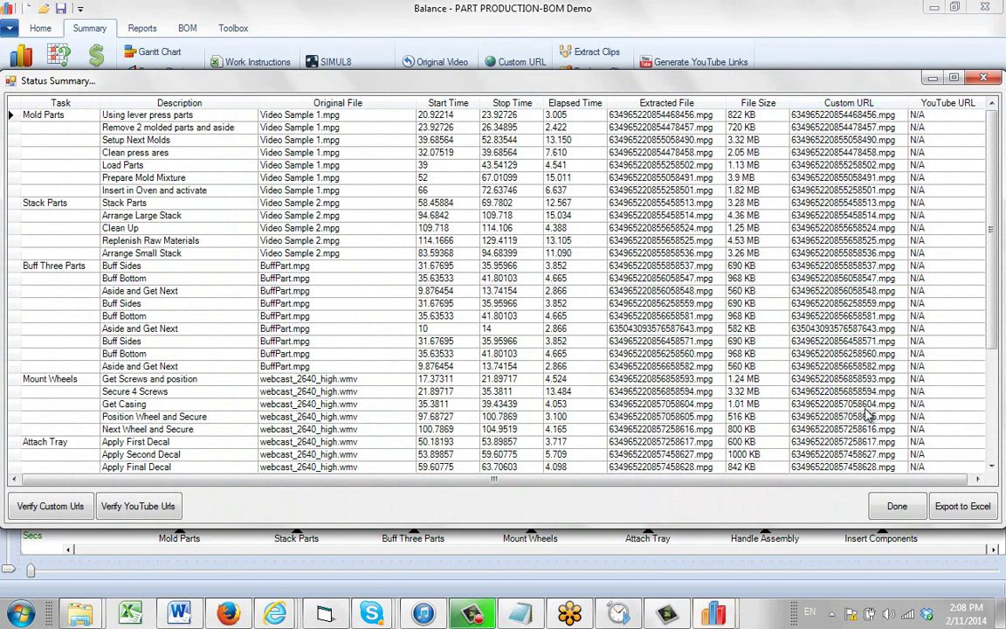
click(48, 508)
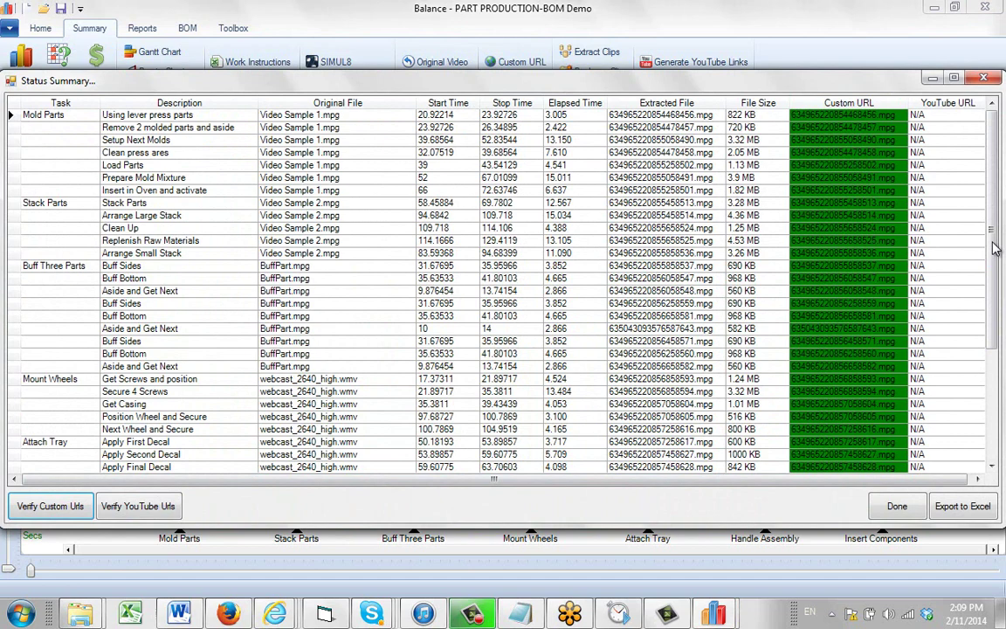
mouse_move(996, 260)
mouse_down()
mouse_move(996, 375)
mouse_move(996, 265)
mouse_up()
click(983, 78)
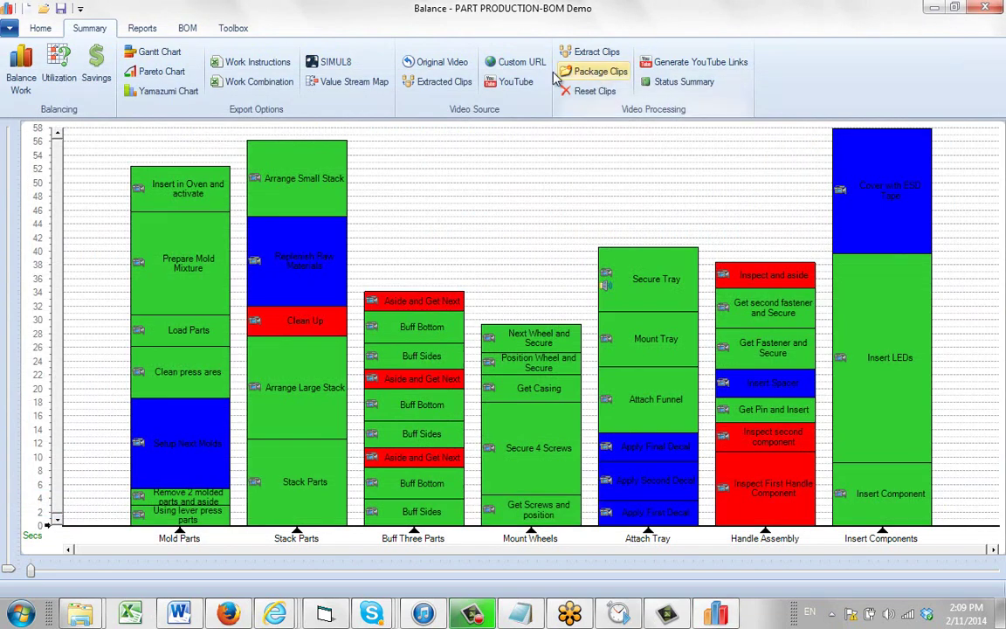
click(516, 63)
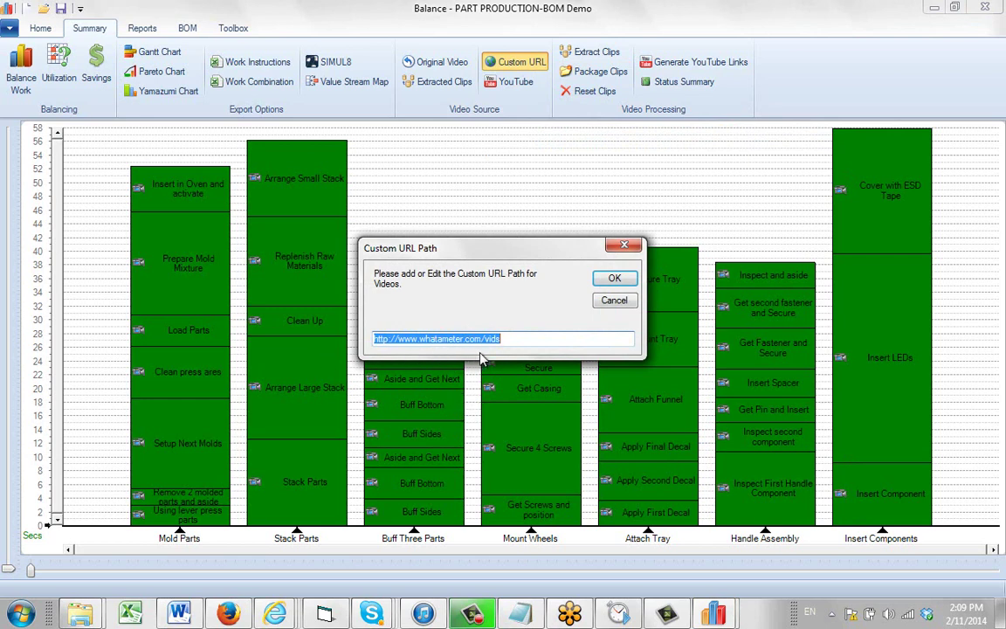
click(614, 277)
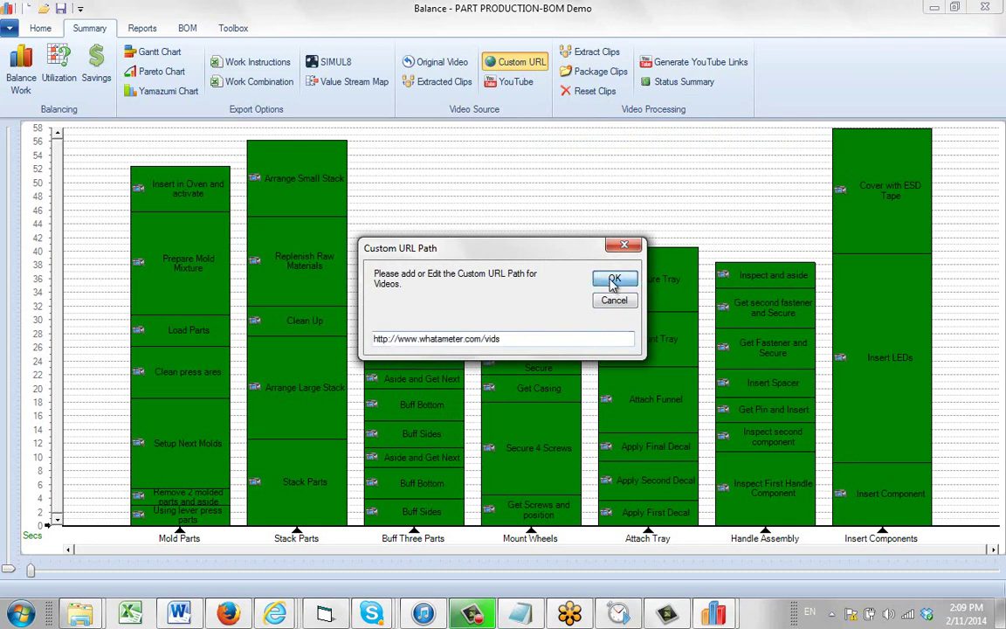
click(262, 63)
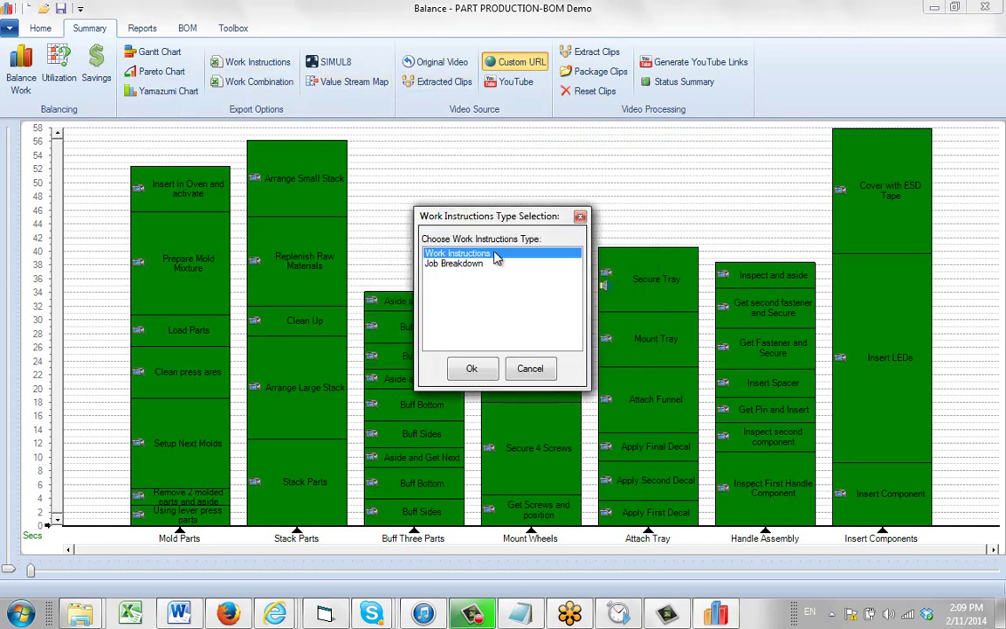
Step: Export Work Instructions with an HTML file as TESTHTML in the Work Instructions folder
click(460, 368)
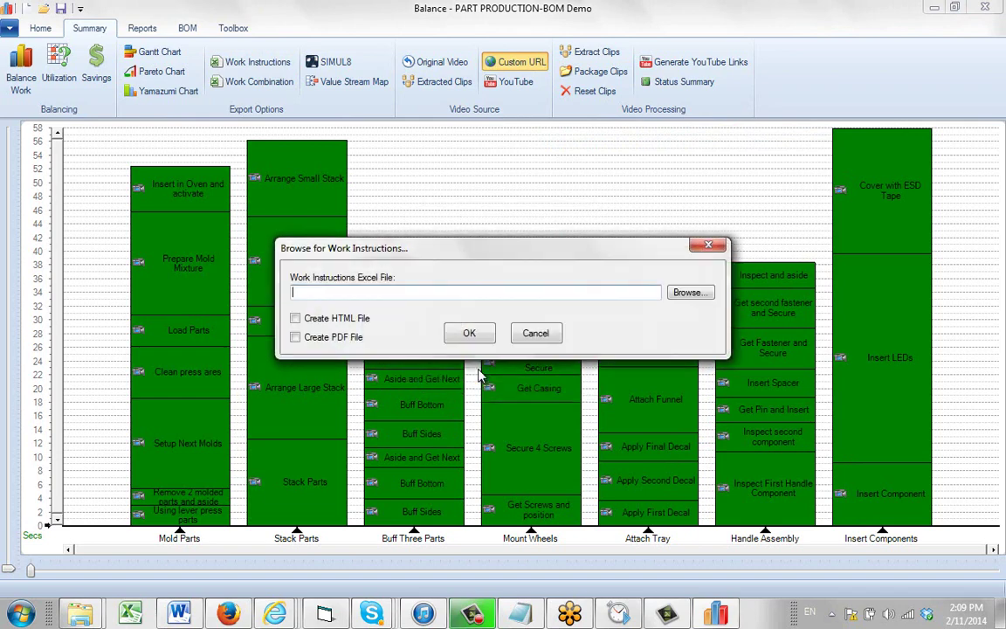
click(295, 319)
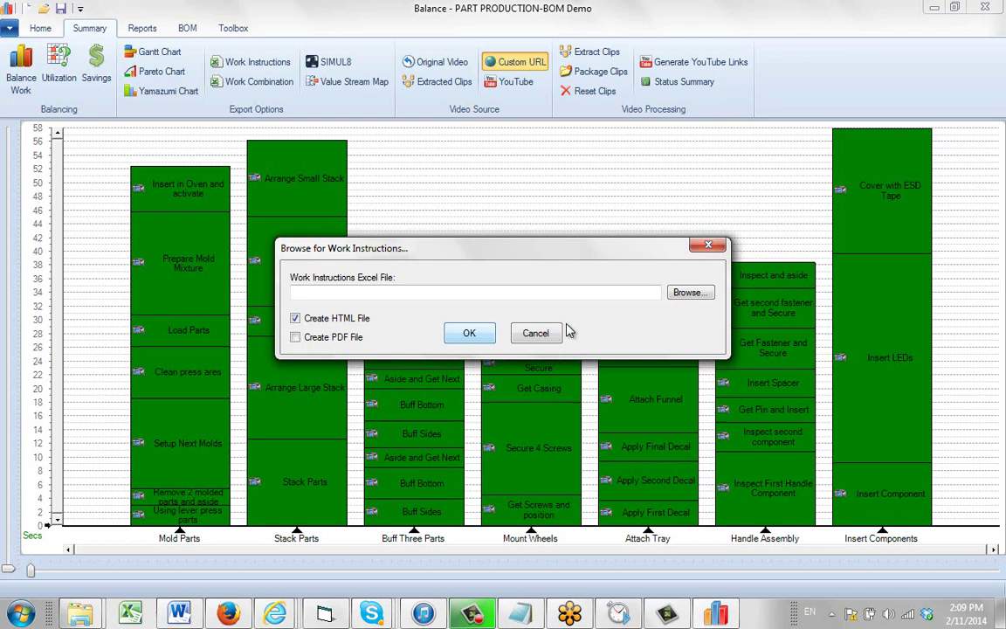
click(690, 293)
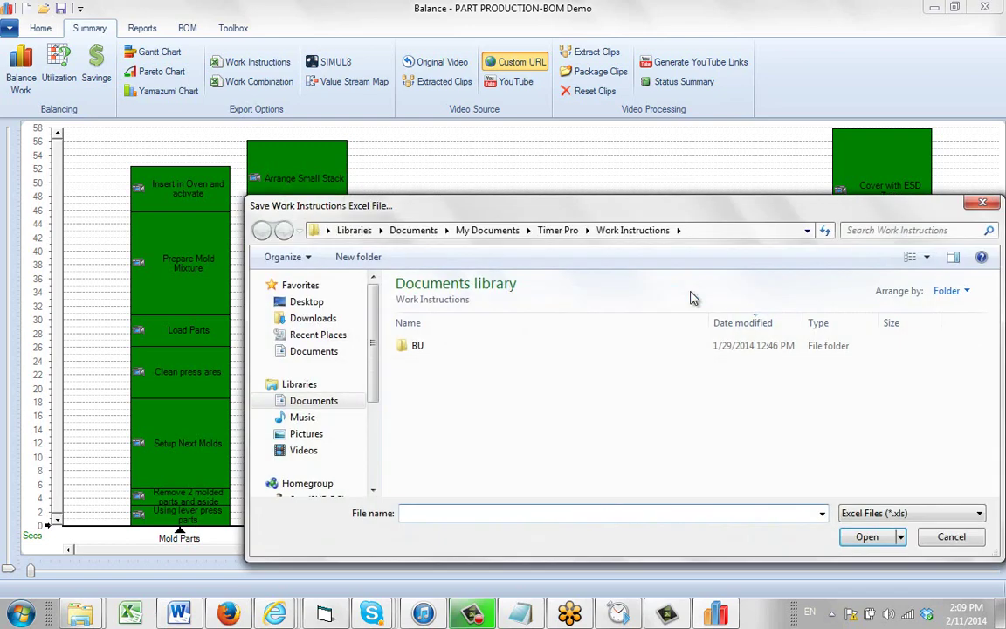
text(TESTHTML)
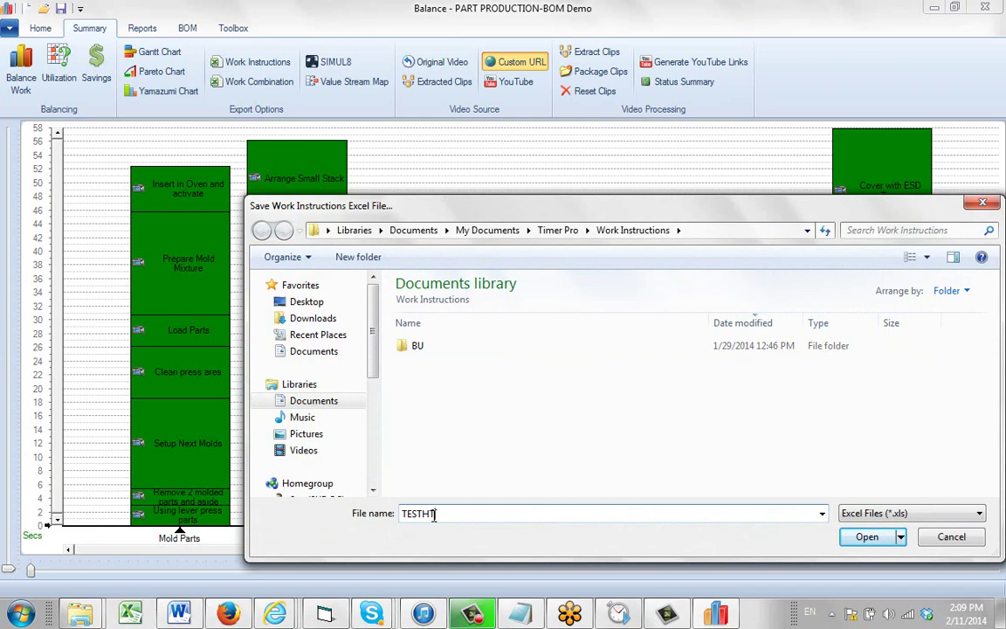
click(863, 538)
click(470, 333)
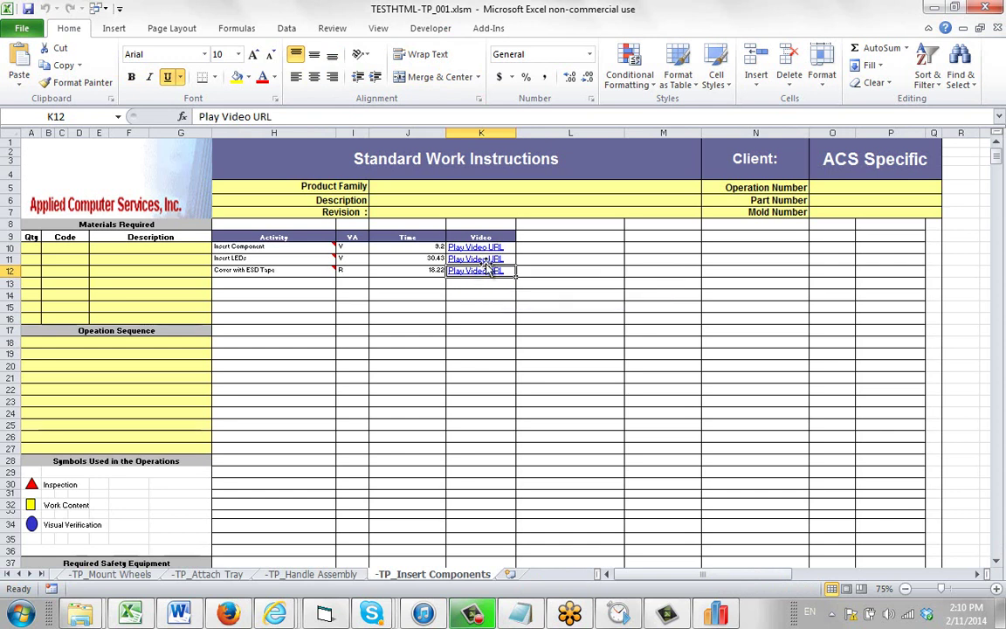
Step: Play the Insert LEDs video from the K11 Play Video URL link, then close the player
click(486, 259)
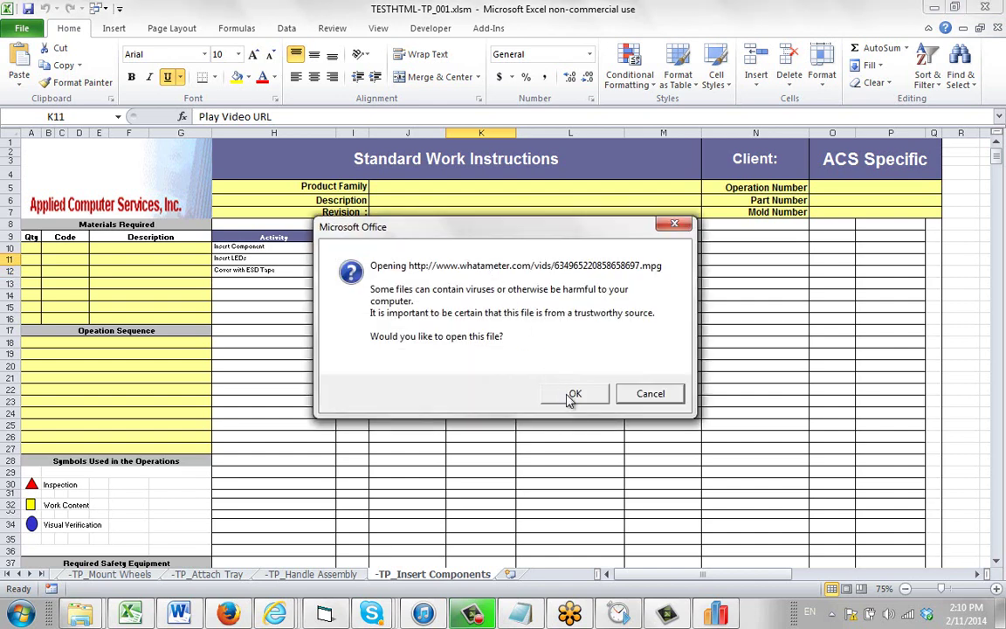
click(572, 396)
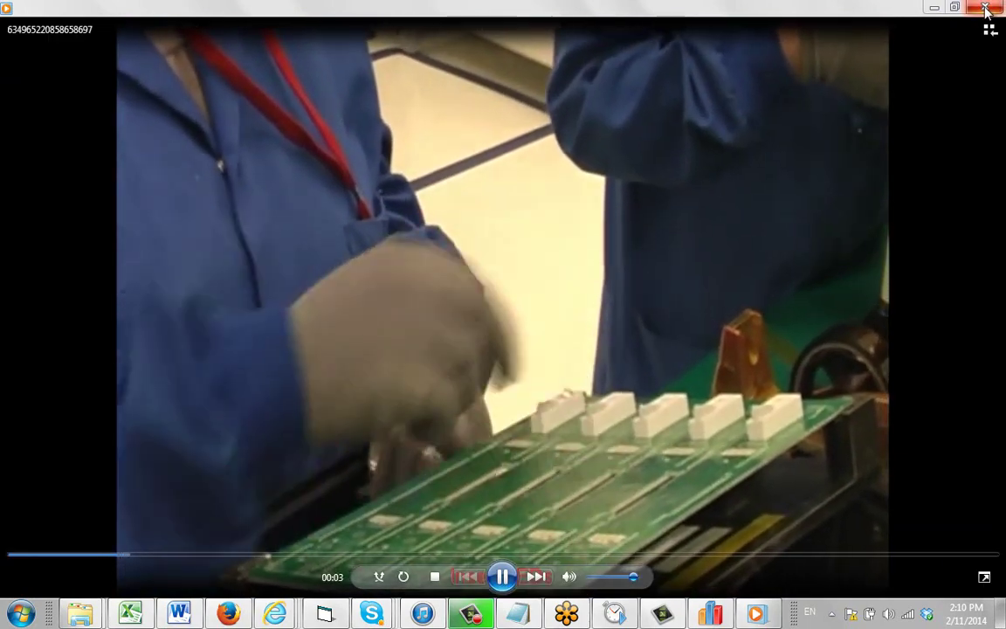
click(985, 9)
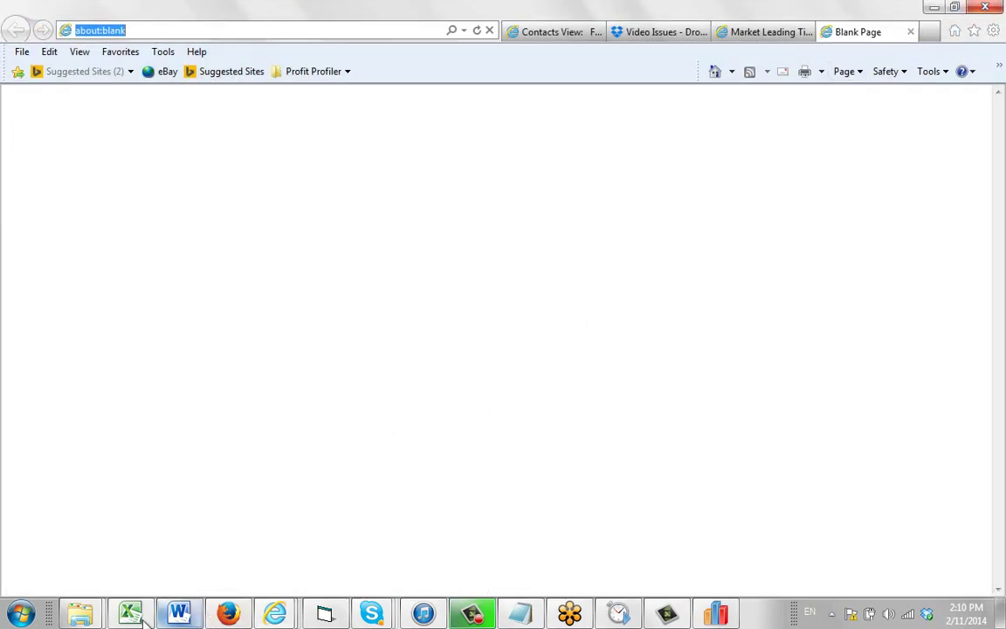
Step: Switch to the Work Instructions folder window and select TESTHTML-TP_001.htm
click(80, 611)
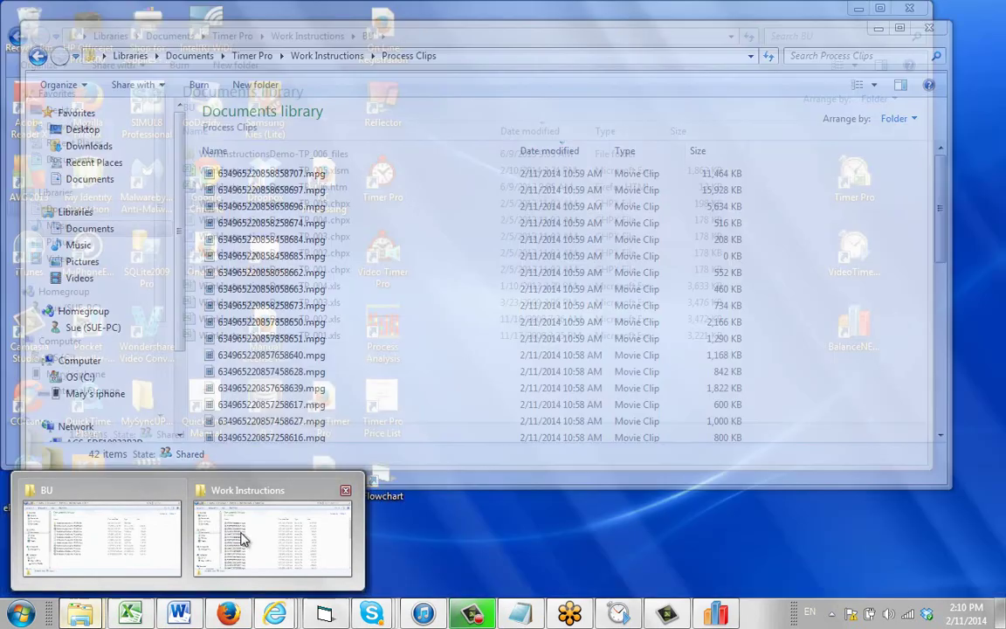
click(243, 539)
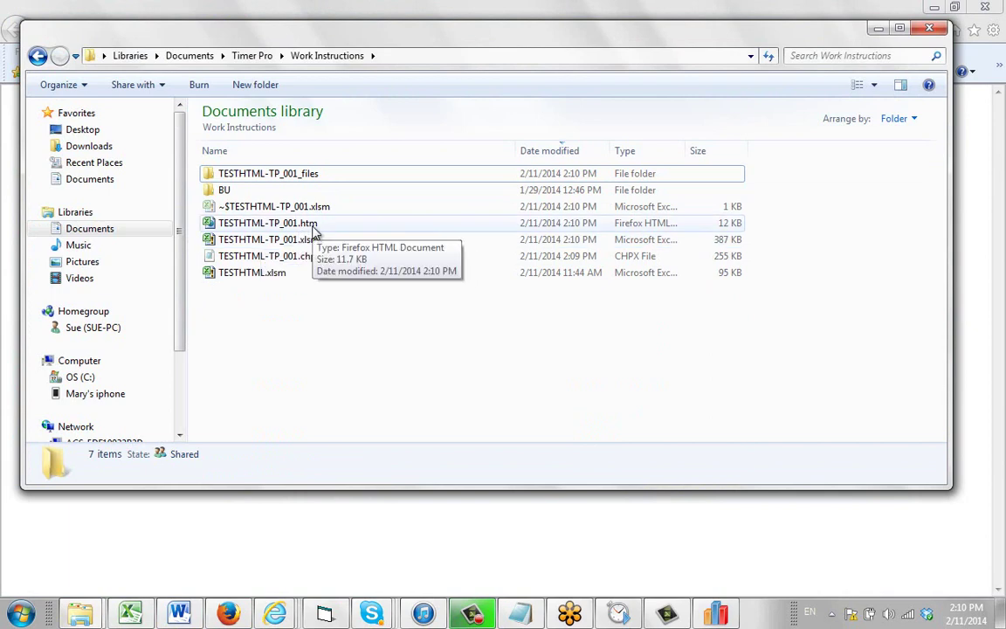
click(261, 225)
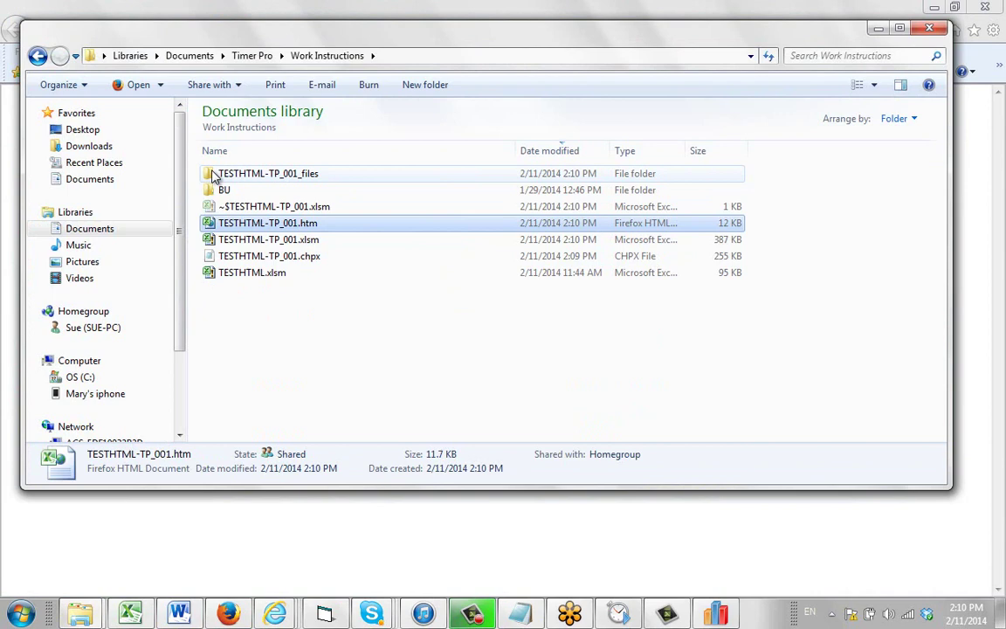
Step: Inspect the images in TESTHTML-TP_001_files, then return and select the .htm file
click(214, 175)
double_click(225, 171)
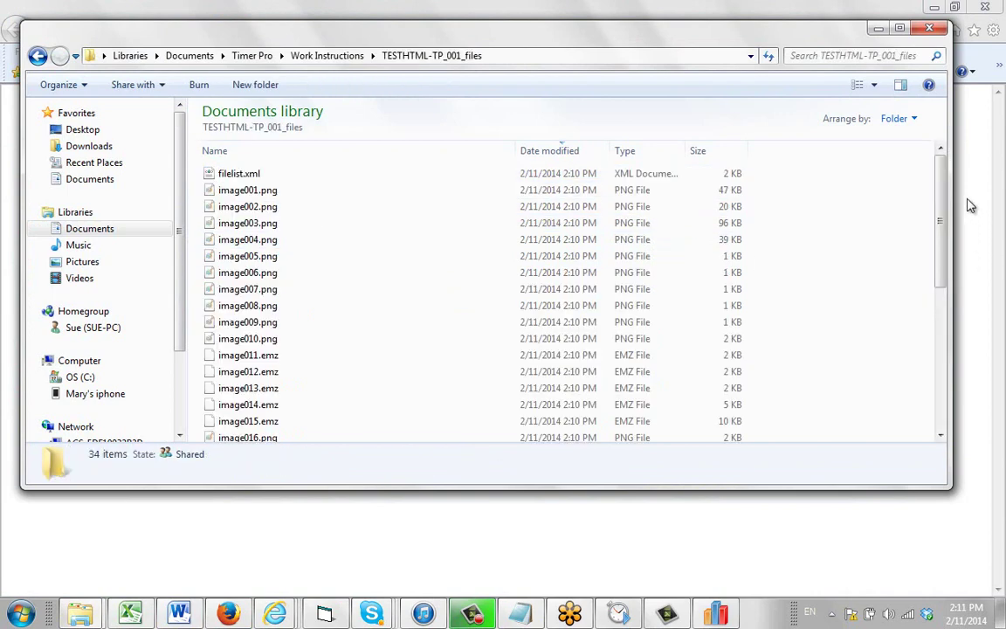
scroll(848, 262, down, 6)
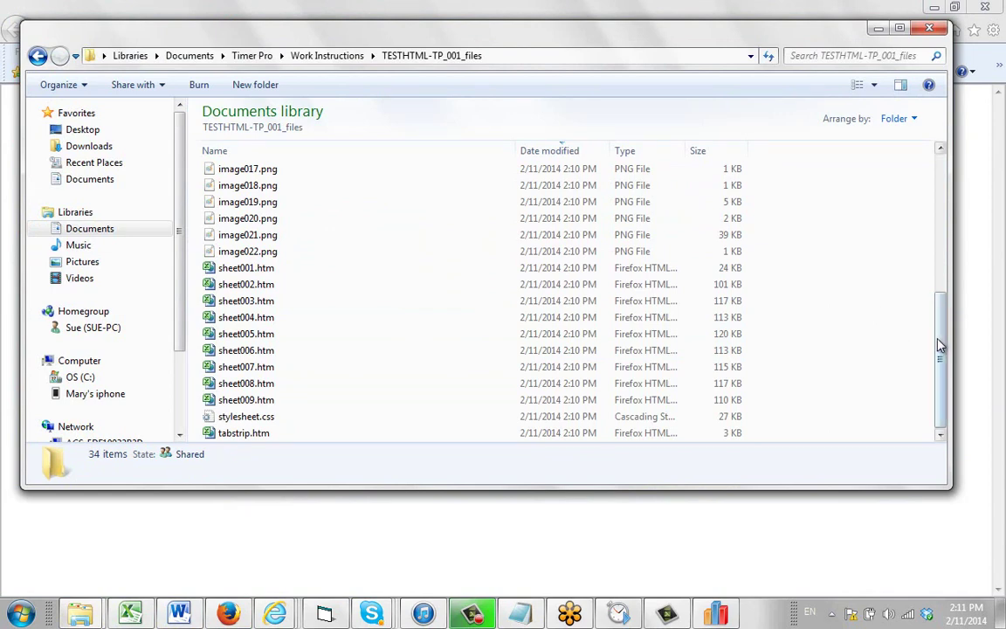
drag(941, 345, 939, 202)
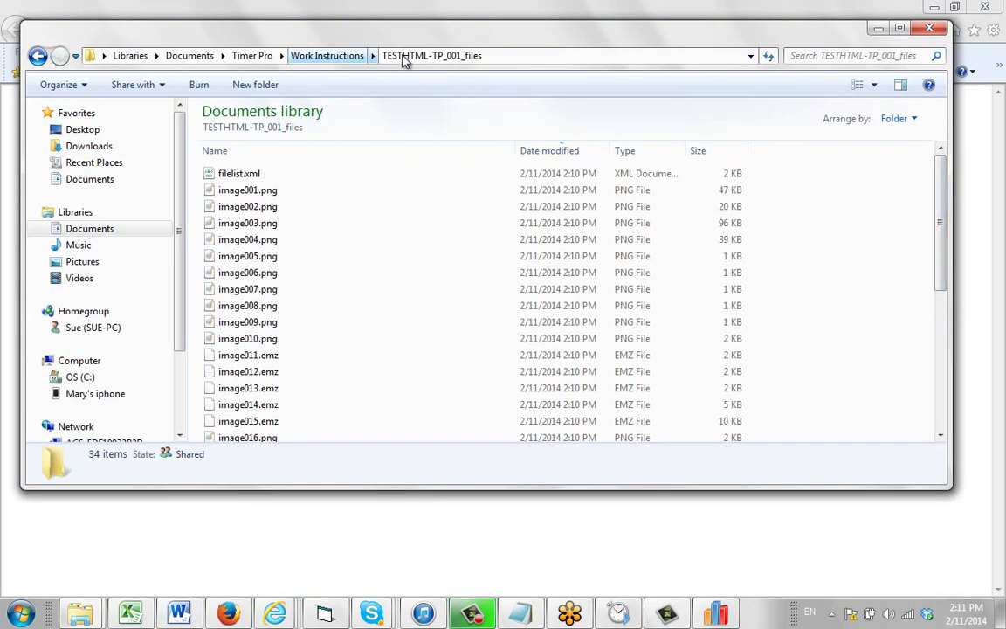
click(332, 56)
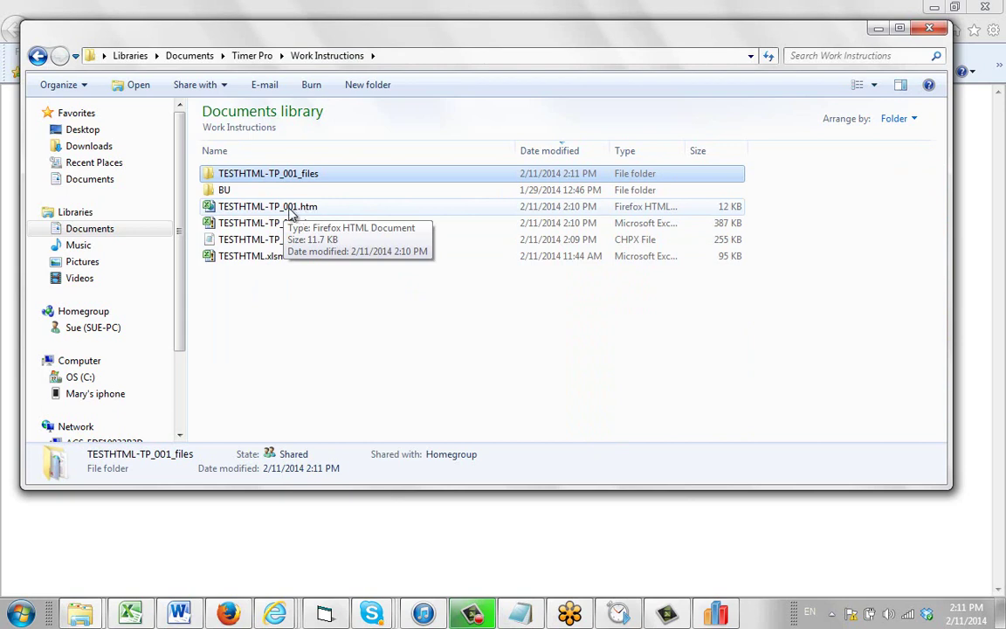
ctrl+click(262, 208)
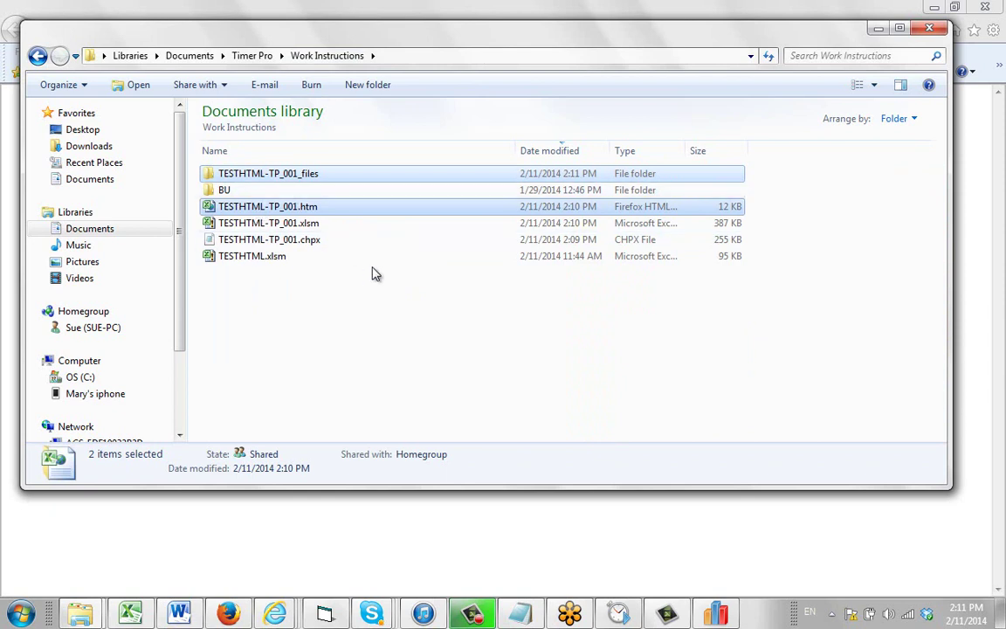
Step: View the Mold Parts, Attach Tray and Insert Components sheets in Firefox, then play the Insert Component video
double_click(240, 207)
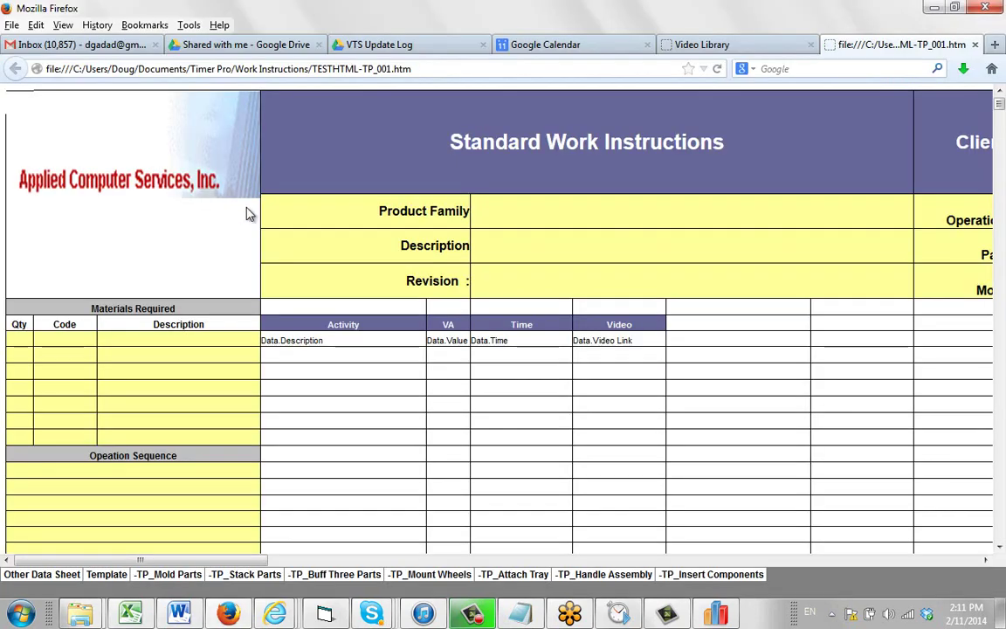
mouse_move(1000, 103)
mouse_down()
mouse_move(1000, 117)
mouse_move(1000, 98)
mouse_up()
click(170, 574)
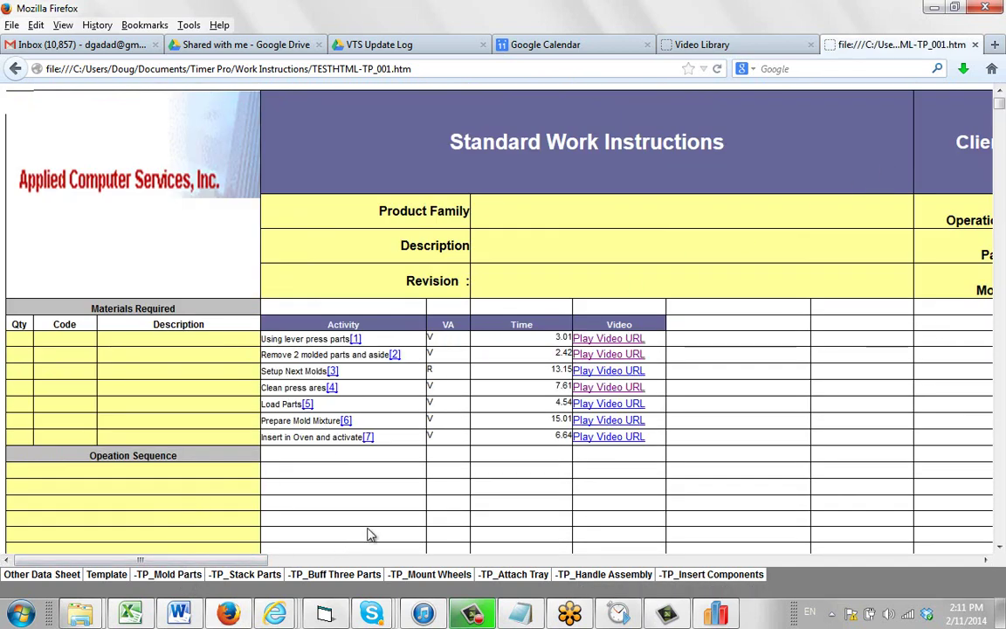
click(504, 575)
click(749, 580)
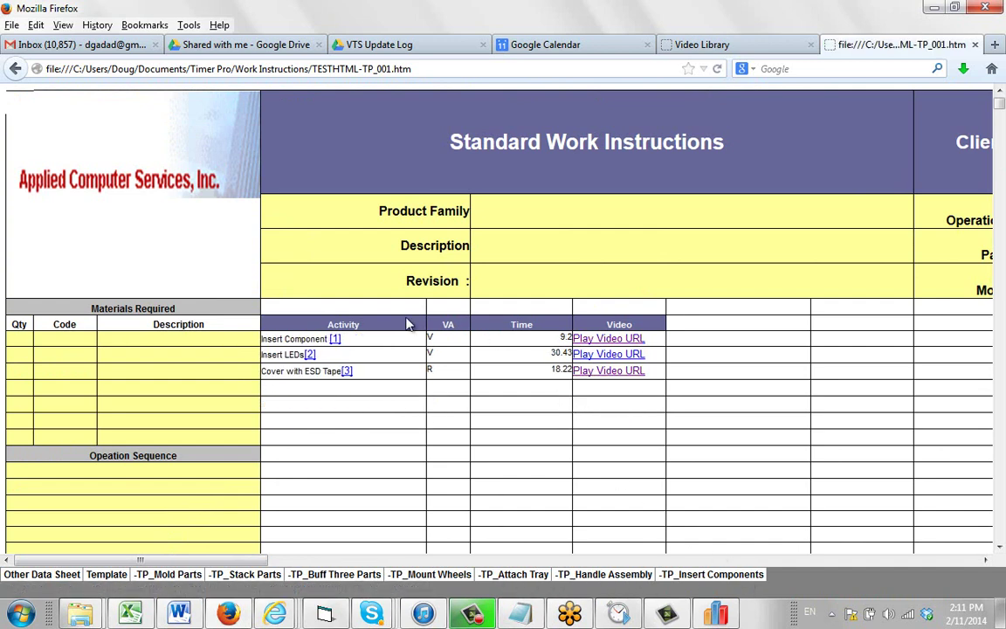
click(599, 346)
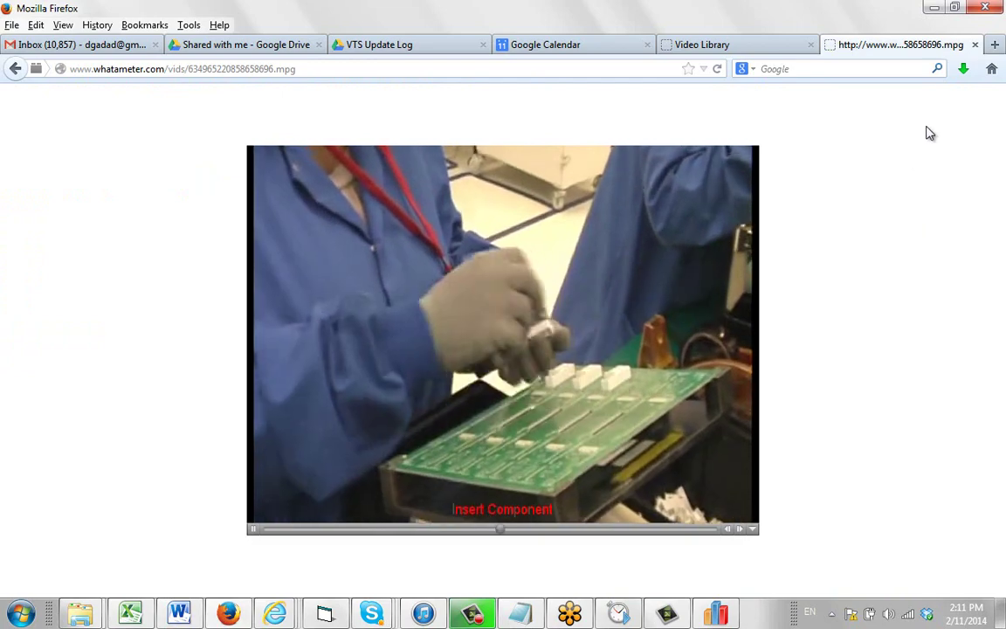
Step: Start another Work Instructions export in Balance with Create HTML File ticked
click(666, 614)
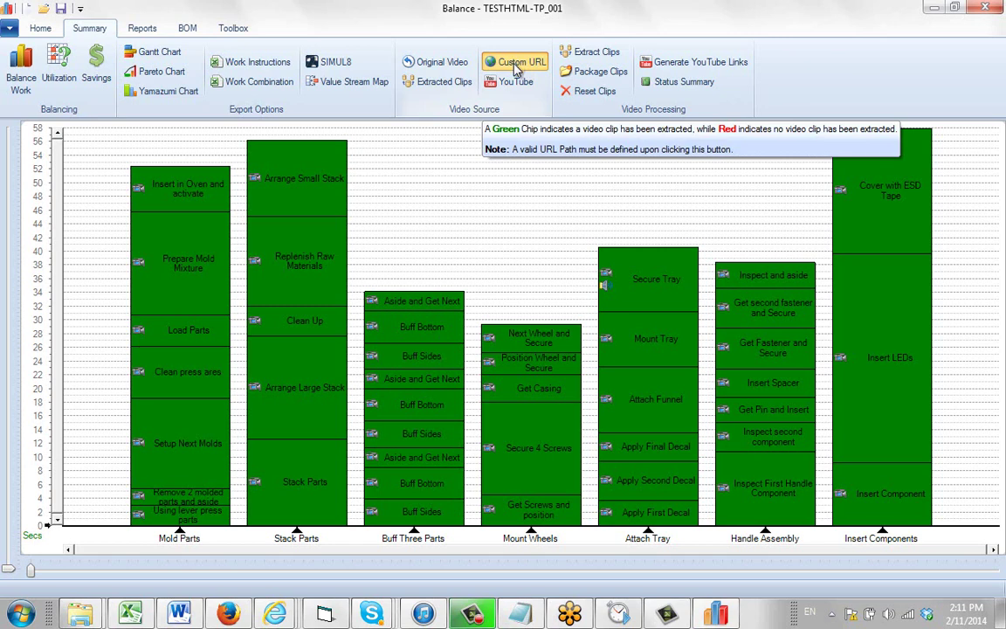
click(248, 63)
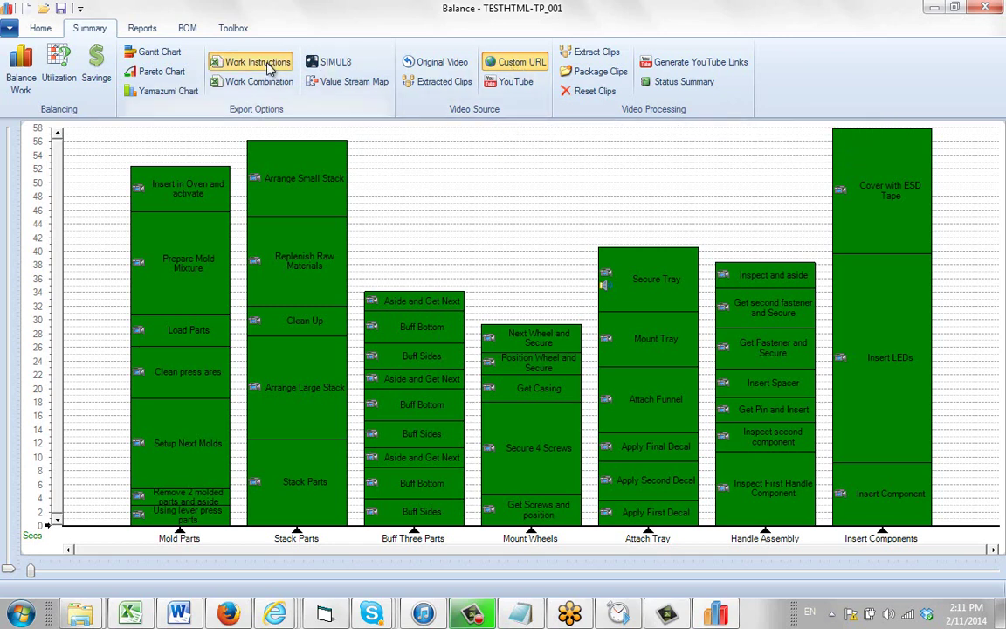
click(473, 370)
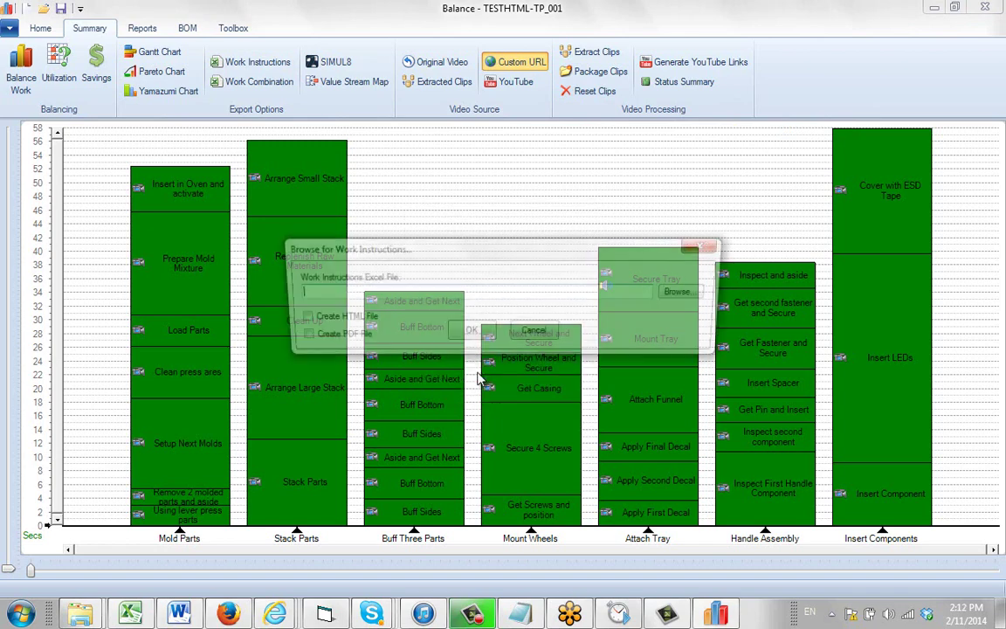
click(296, 319)
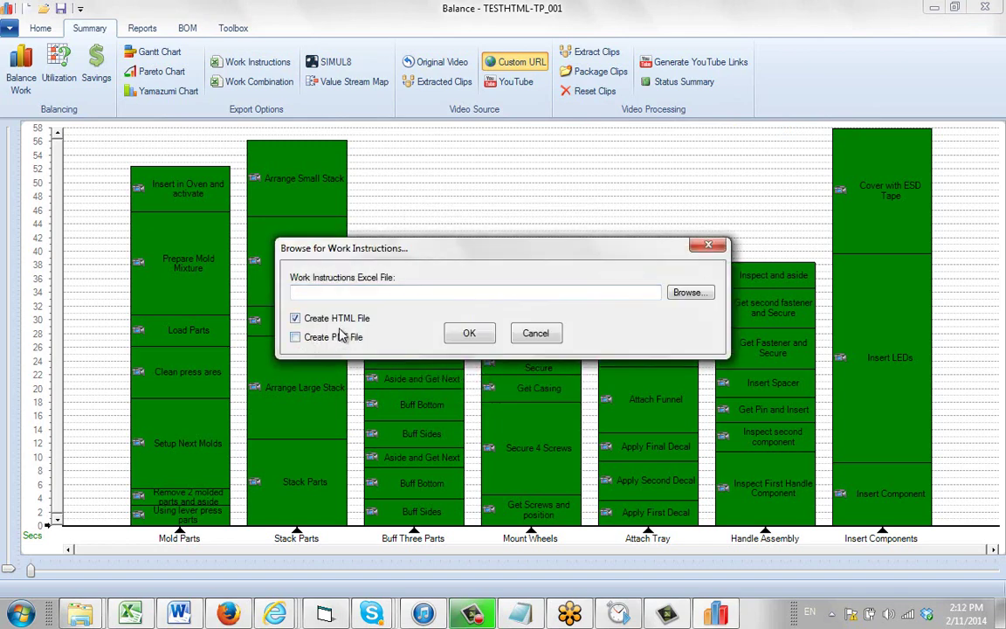